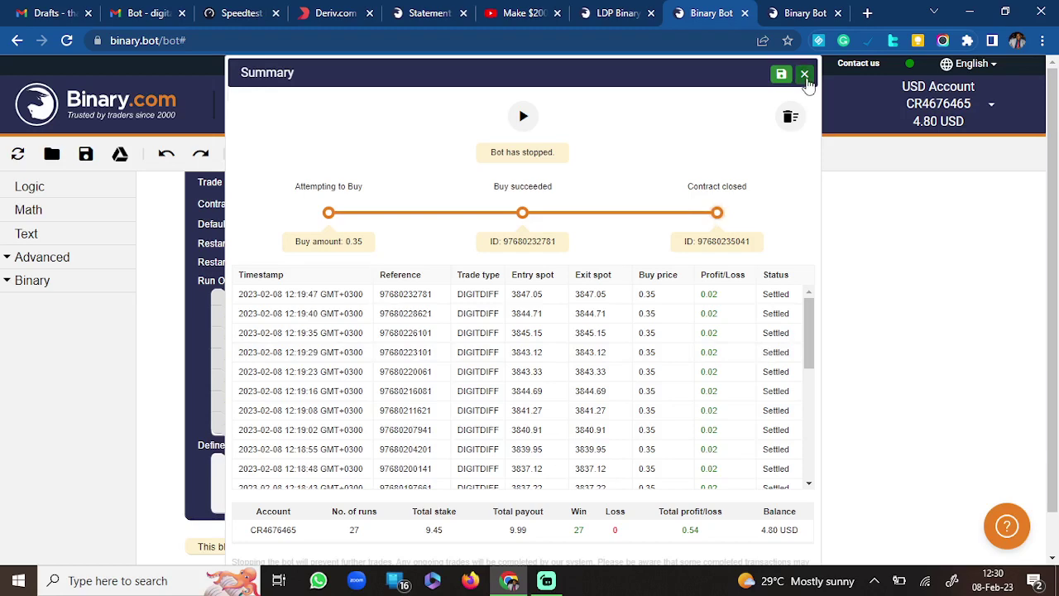
# Close the trade summary and switch from the USD account to the virtual account, accepting the loss of unsaved changes.
pyautogui.click(805, 76)
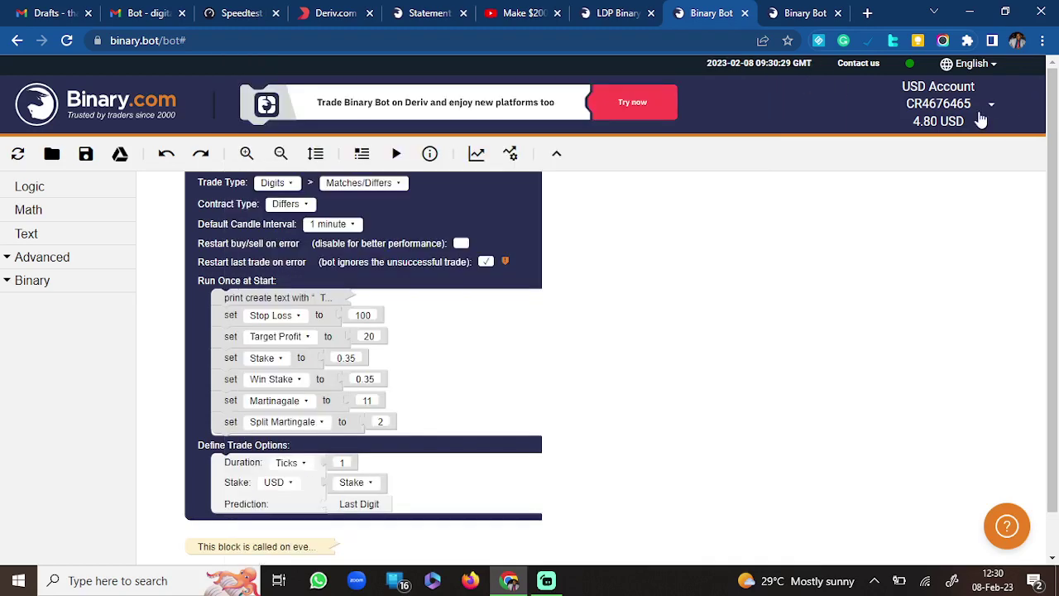
pyautogui.click(980, 120)
pyautogui.click(950, 147)
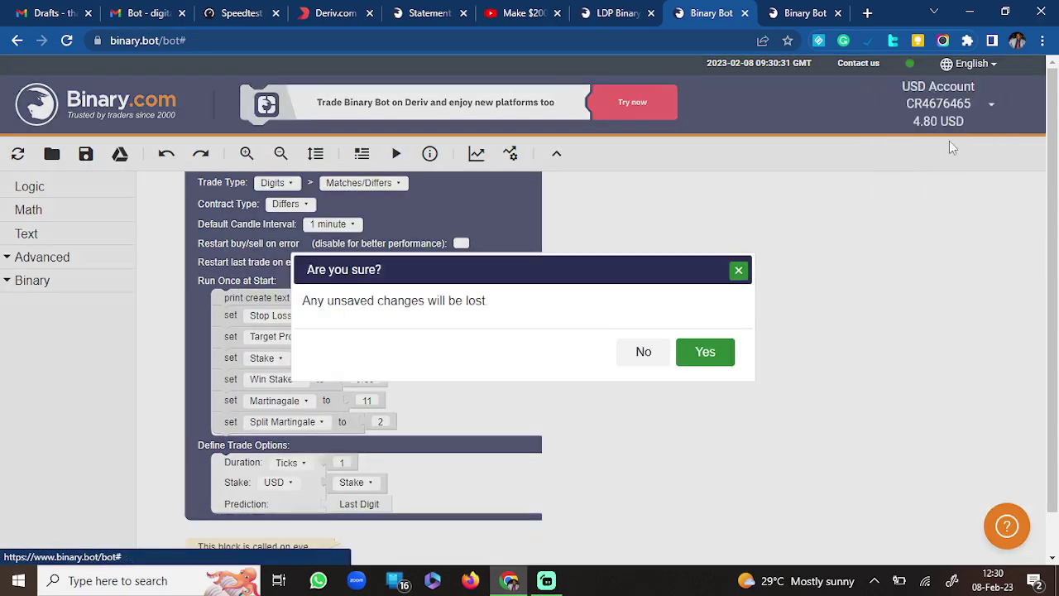
pyautogui.click(711, 358)
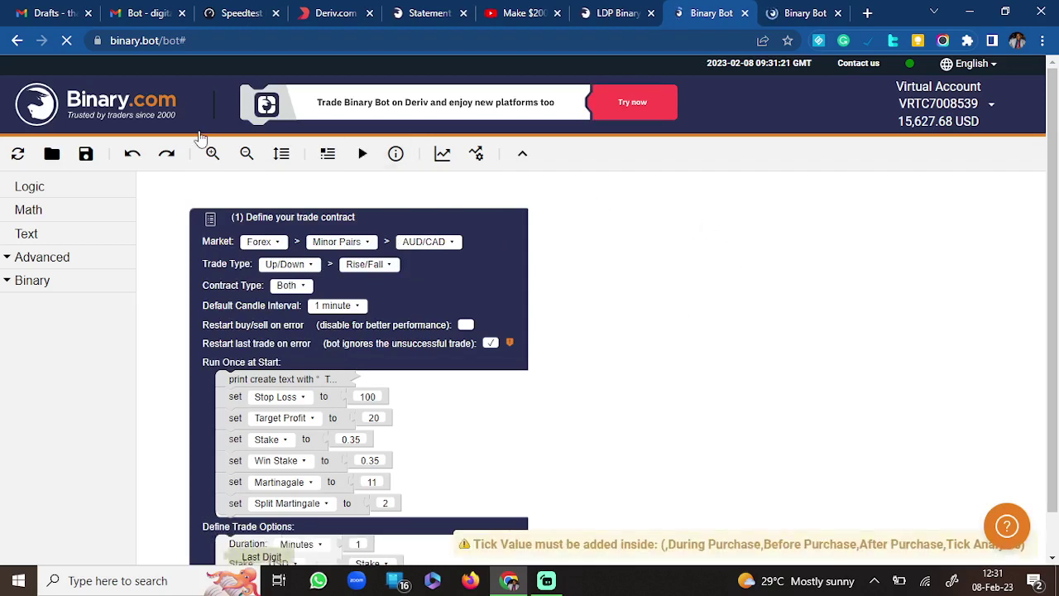
# Load the bot file The Bride's Maid -DFK Bot.xml from the computer's Downloads folder.
pyautogui.click(50, 155)
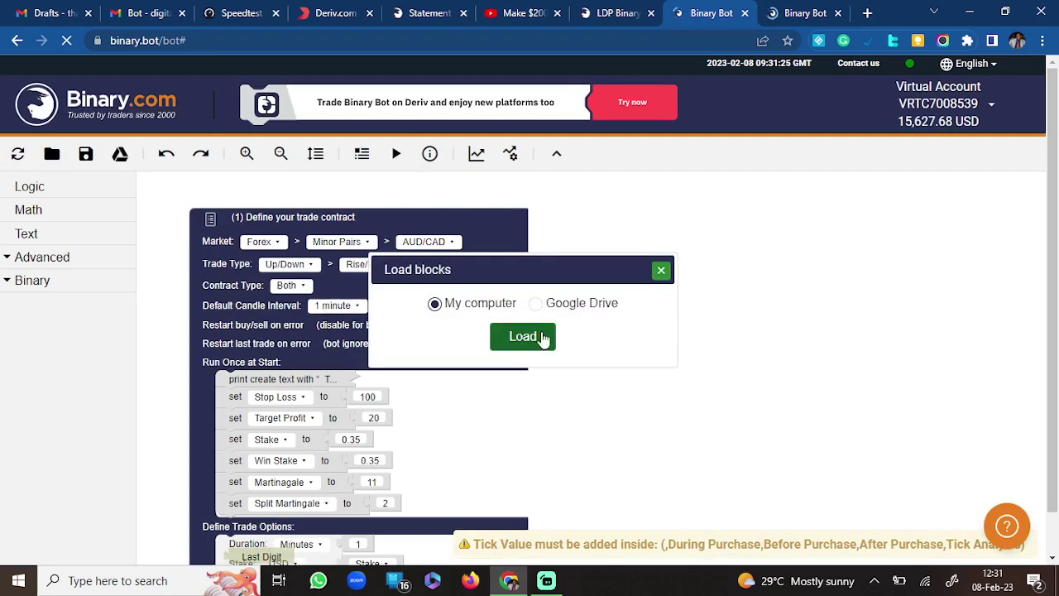
pyautogui.click(542, 338)
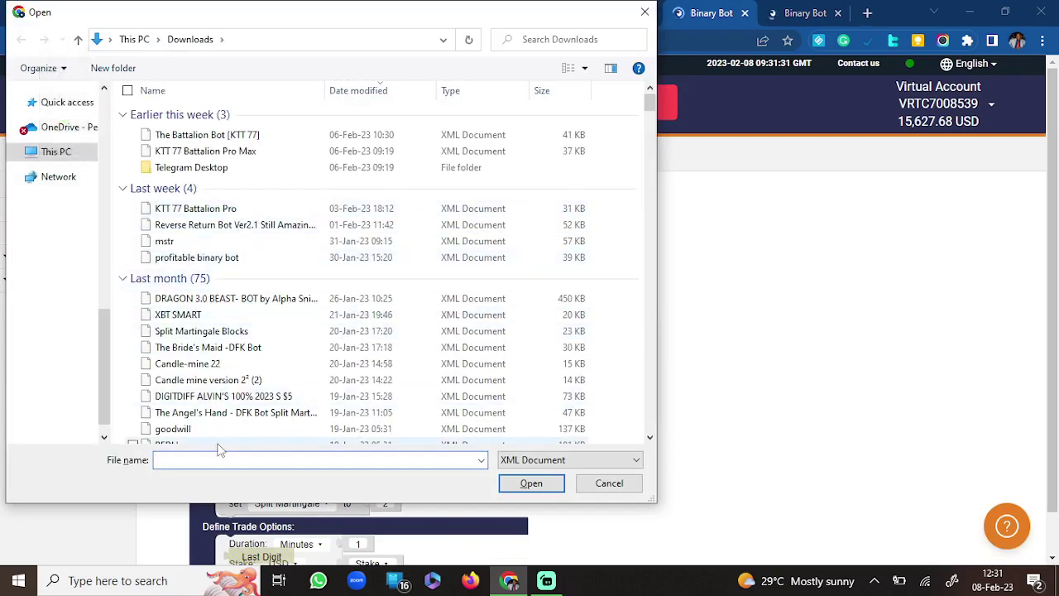
pyautogui.write('the br')
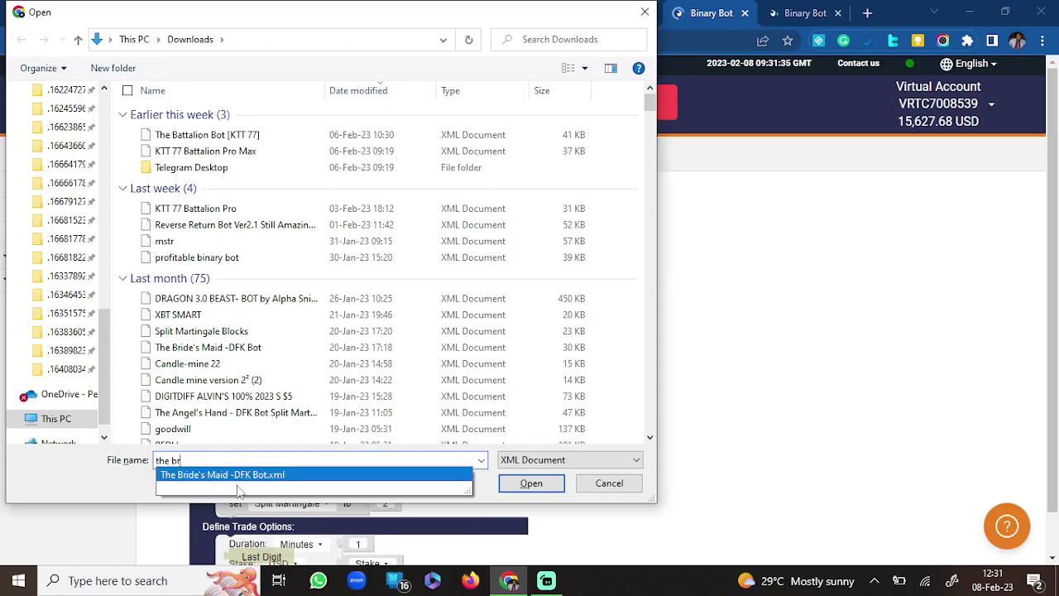
pyautogui.click(239, 478)
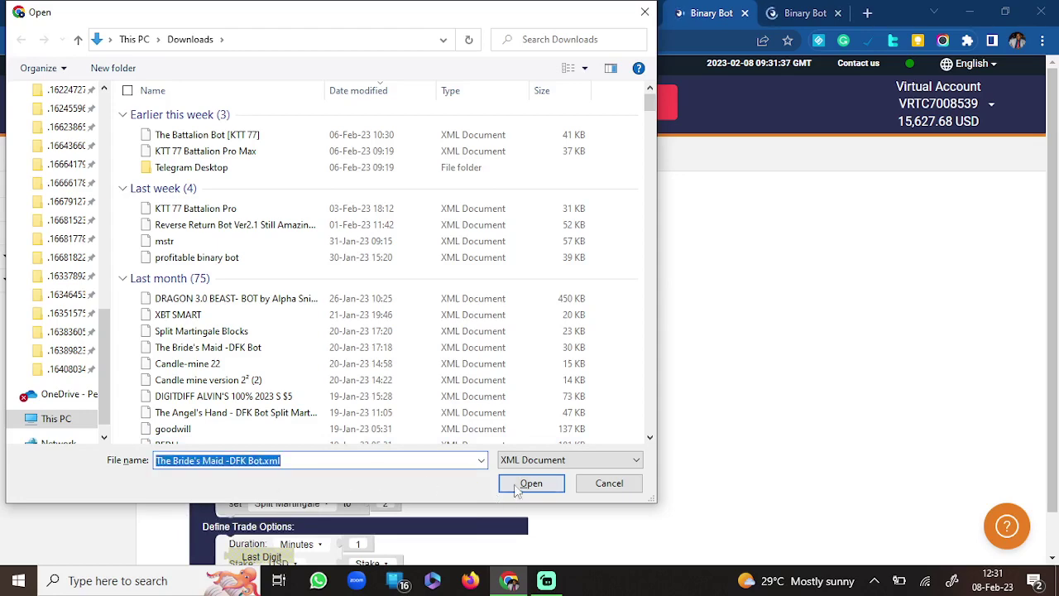
pyautogui.click(528, 484)
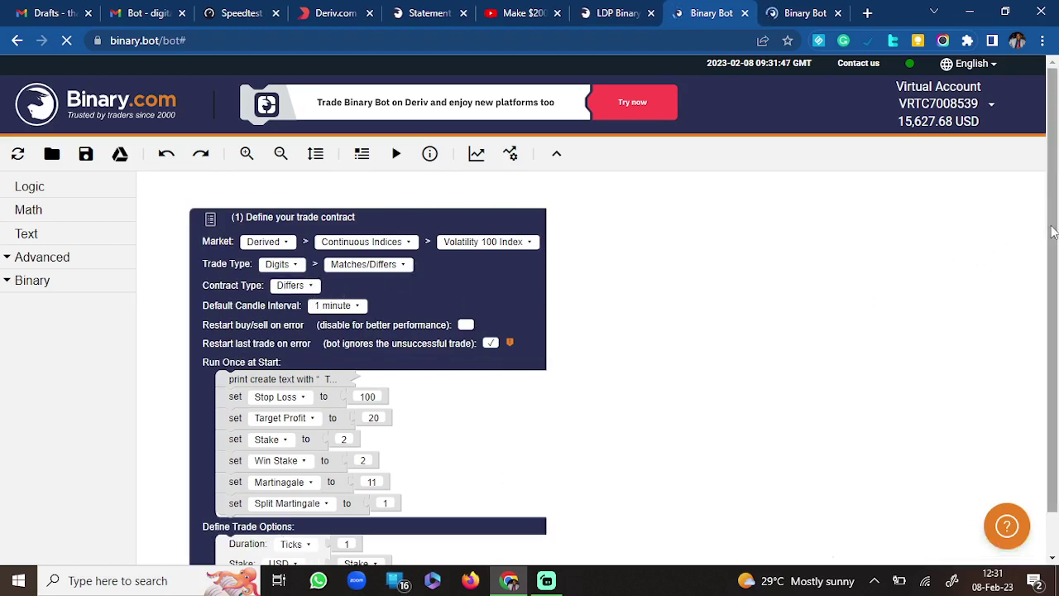
# Set the bot's Split Martingale variable to 2.
pyautogui.moveTo(1052, 232); pyautogui.dragTo(1034, 293)
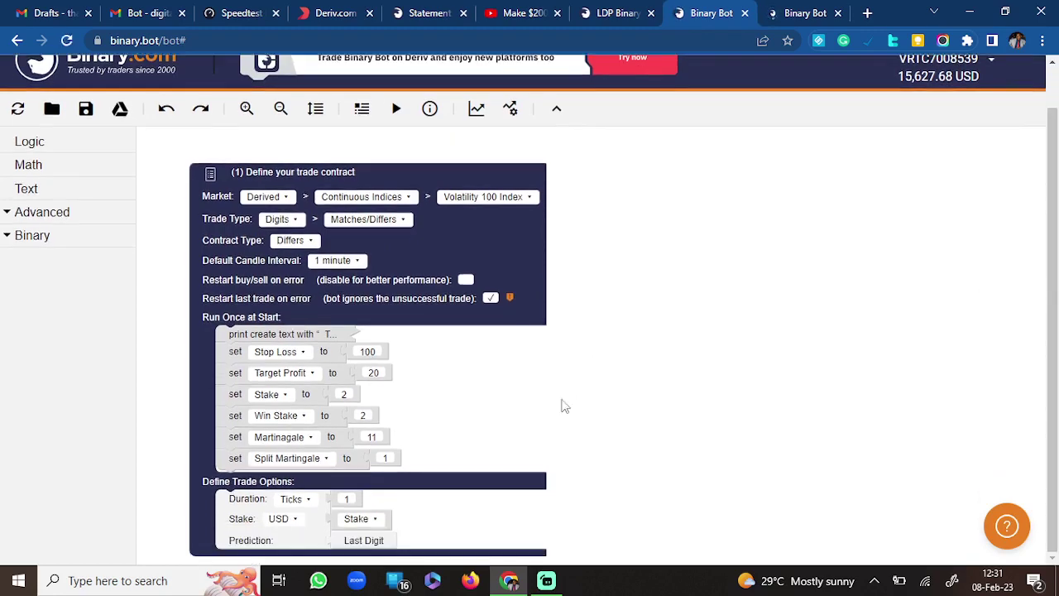
pyautogui.hotkey('ctrl', '+')
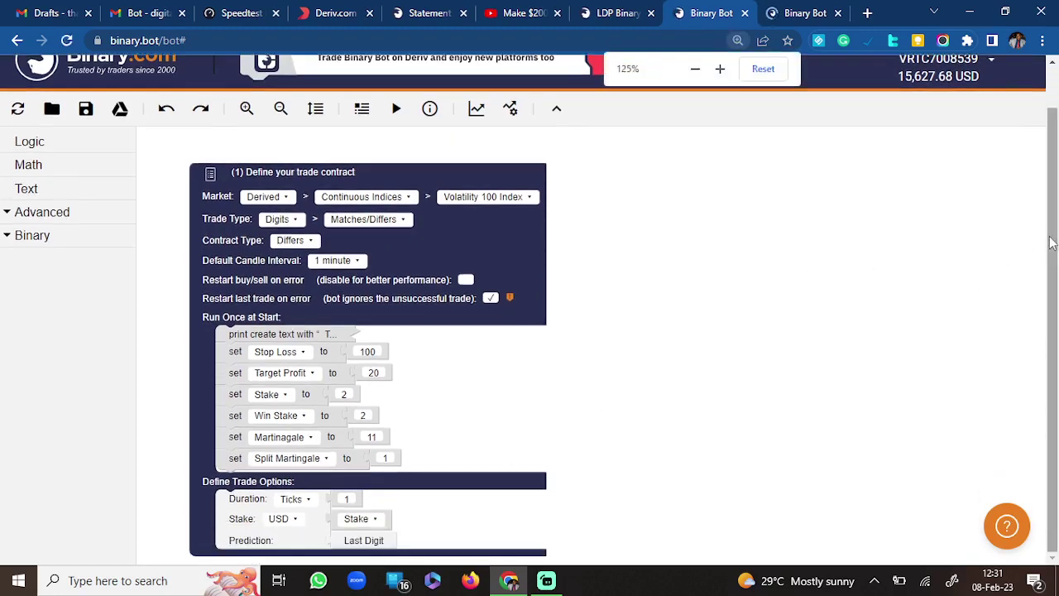
pyautogui.hotkey('ctrl', '+')
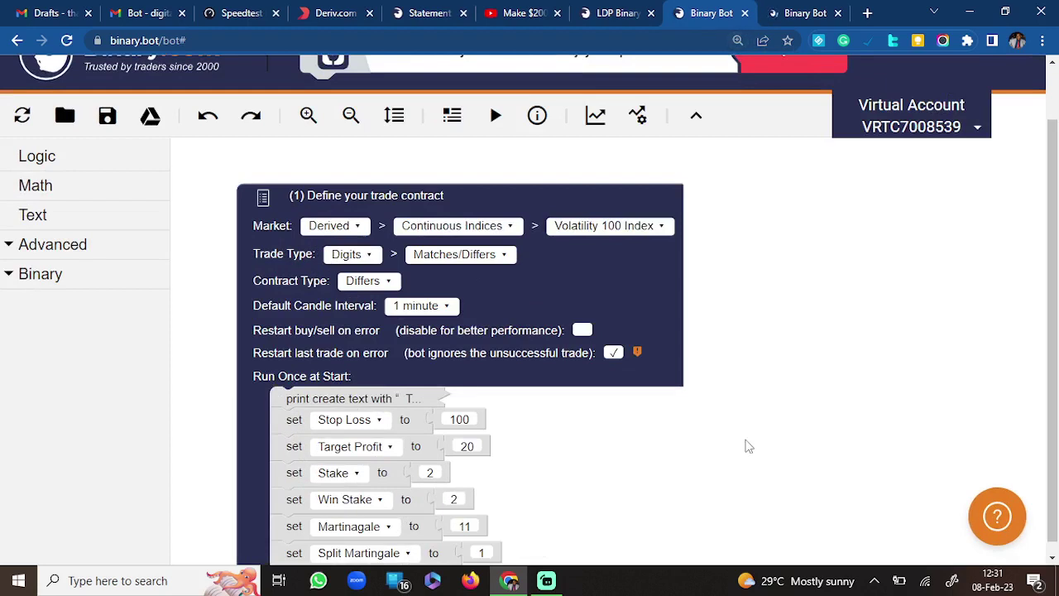
pyautogui.moveTo(1053, 290); pyautogui.dragTo(1053, 306)
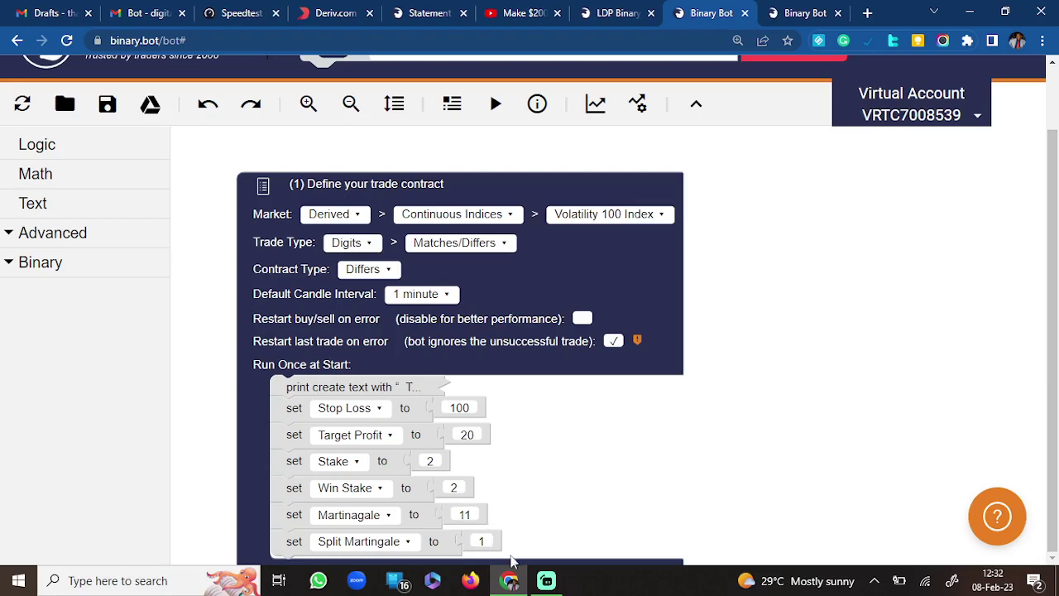
pyautogui.click(488, 541)
pyautogui.write('2')
pyautogui.scroll(-1, 687, 494)
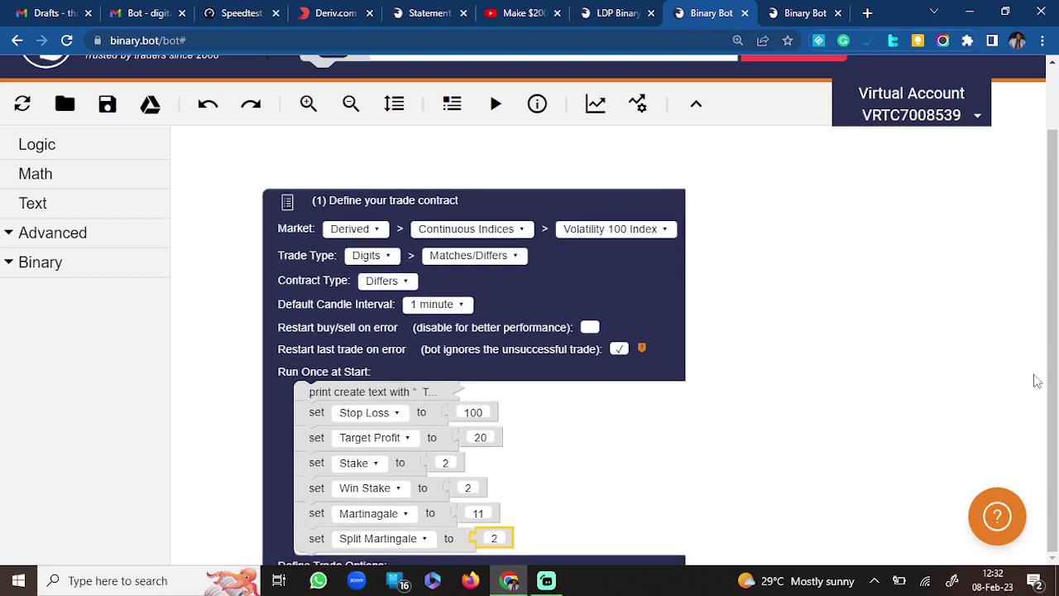
pyautogui.hotkey('ctrl', '-')
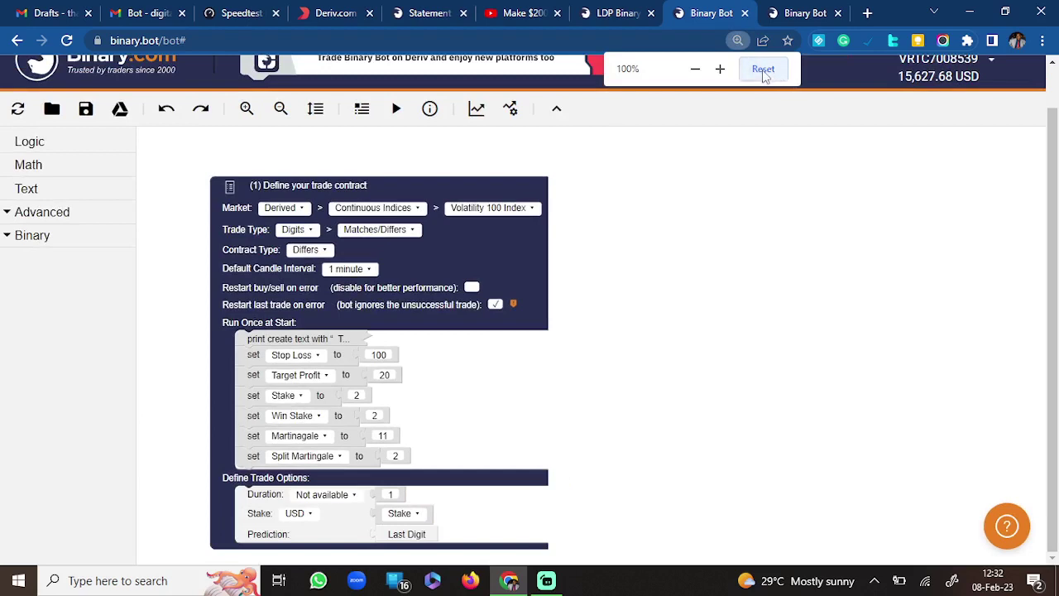
pyautogui.click(775, 72)
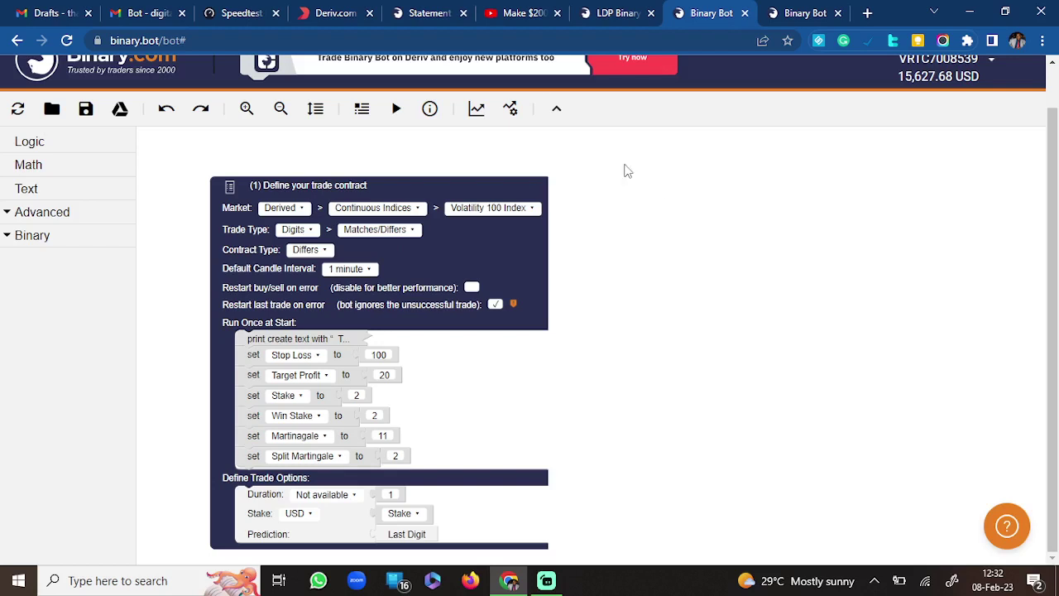
# Set the bot's Stake and Win Stake to 5 and its Target Profit to 50.
pyautogui.click(357, 394)
pyautogui.write('5')
pyautogui.click(384, 415)
pyautogui.write('5')
pyautogui.click(451, 405)
pyautogui.click(395, 377)
pyautogui.write('50')
pyautogui.click(499, 395)
# Try to run the bot with these settings, acknowledging its start message, and close the trade summary.
pyautogui.click(397, 121)
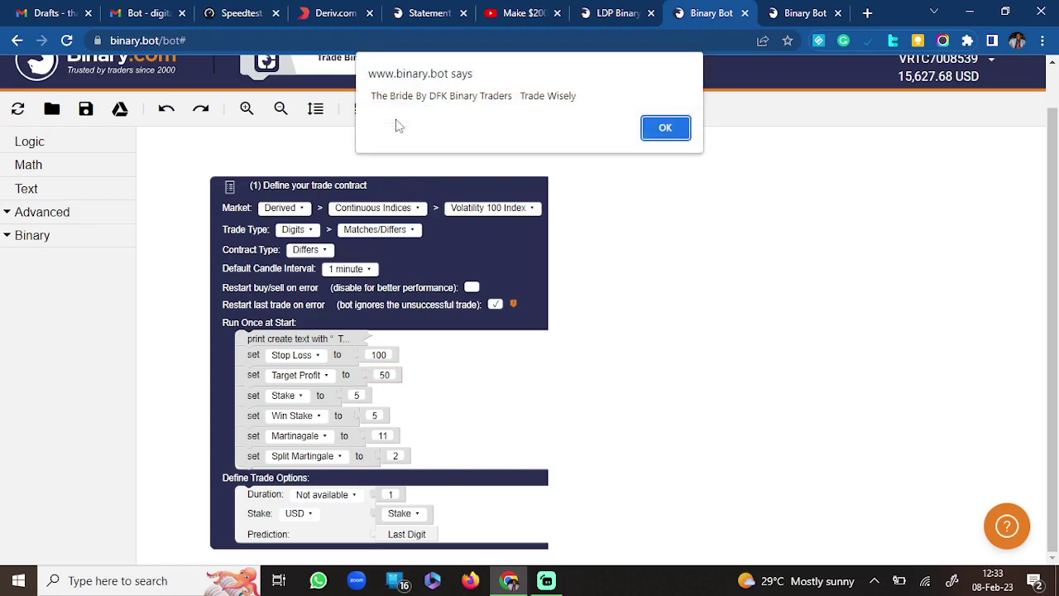
pyautogui.click(666, 128)
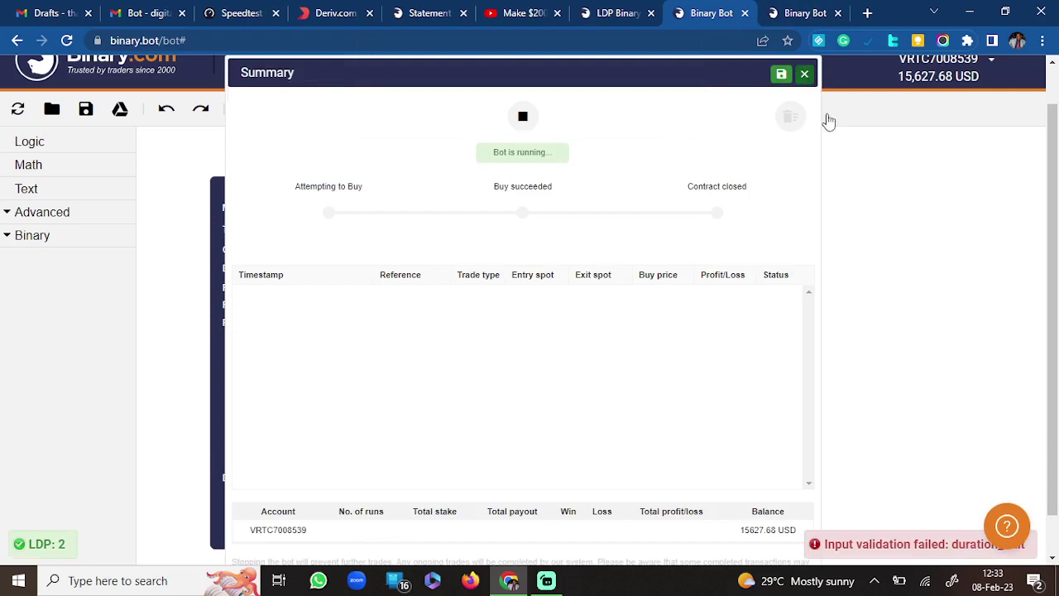
pyautogui.click(806, 76)
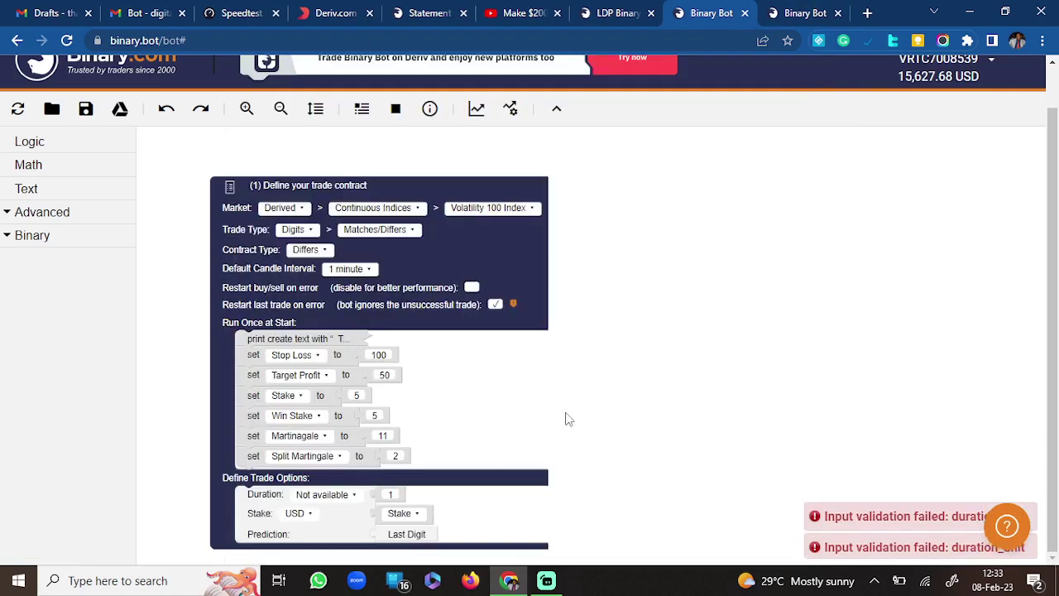
# Stop the bot and try running it once more, dismissing its start message and the trade summary.
pyautogui.click(396, 112)
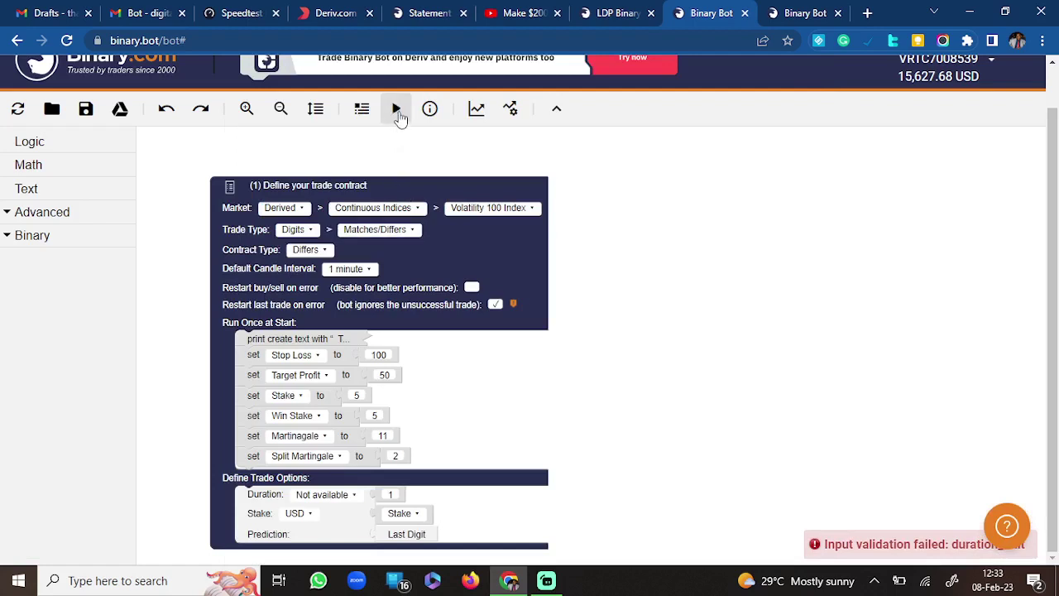
pyautogui.click(397, 112)
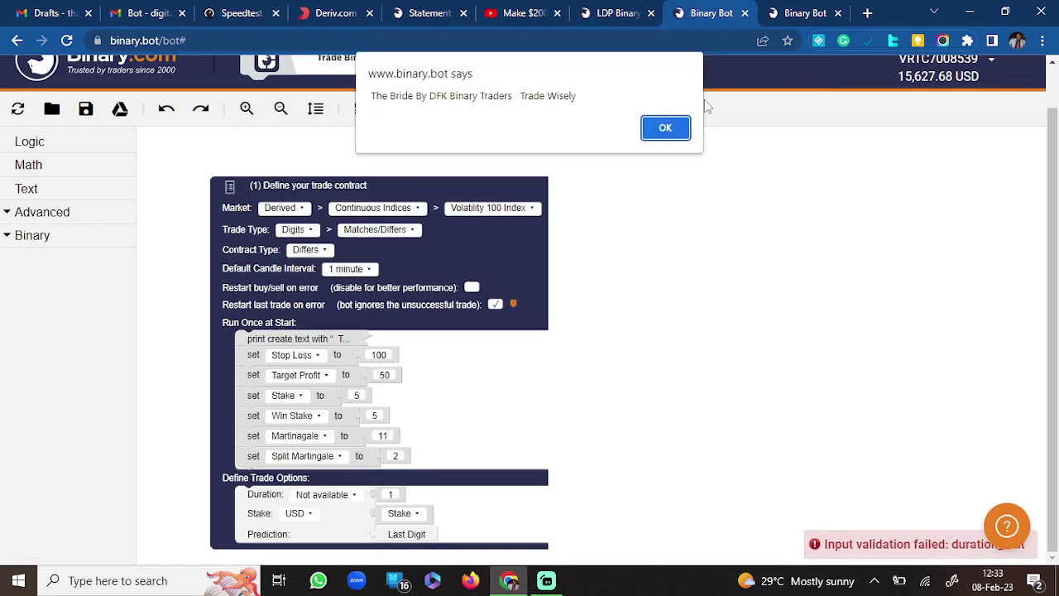
pyautogui.click(666, 128)
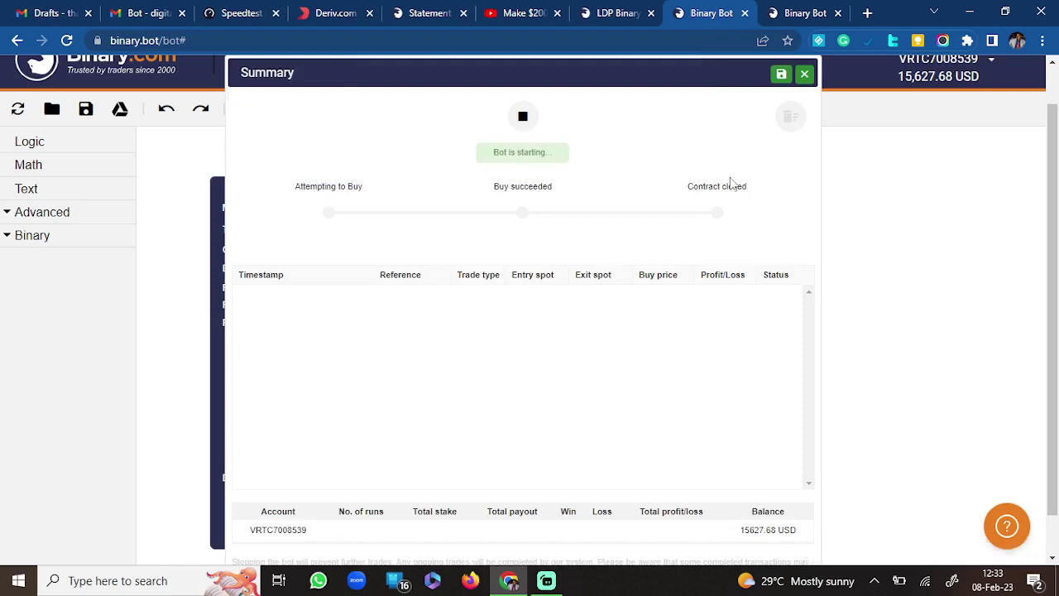
pyautogui.click(803, 76)
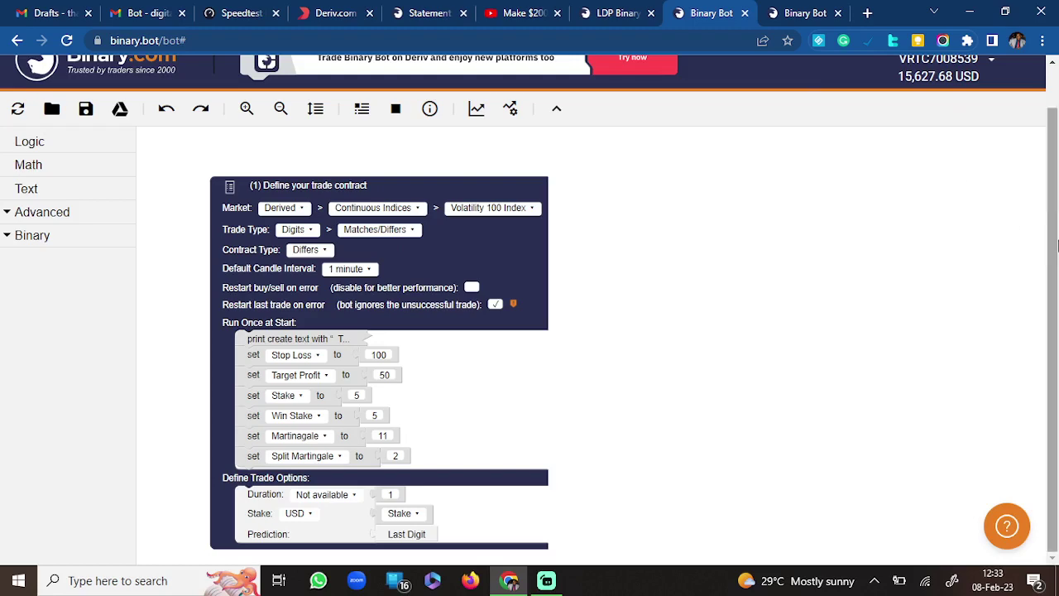
# Check the available duration units, and reload The Bride's Maid -DFK Bot file from the Downloads folder.
pyautogui.scroll(1, 1051, 248)
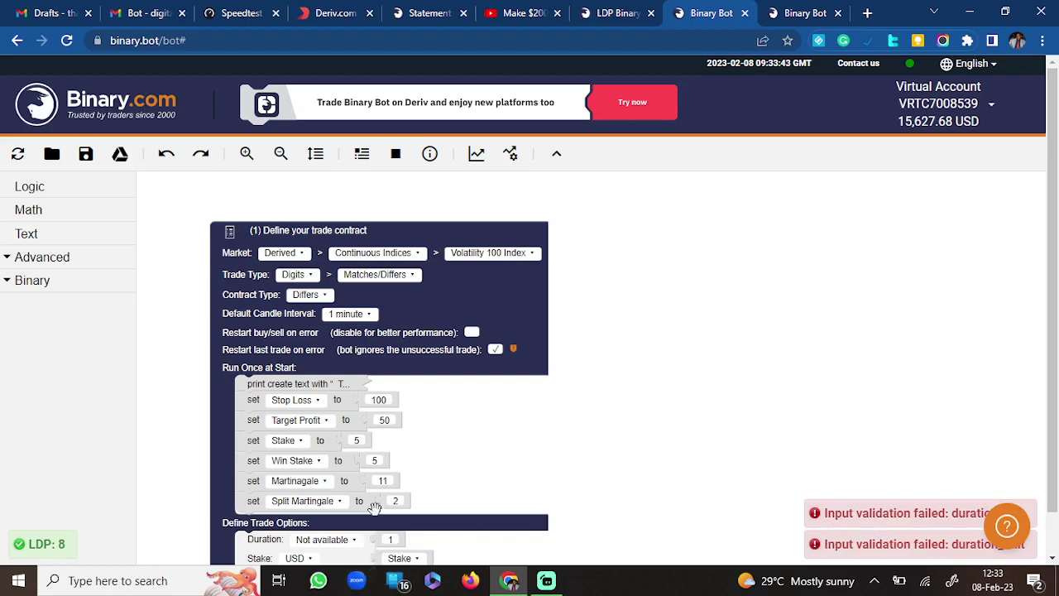
pyautogui.click(327, 540)
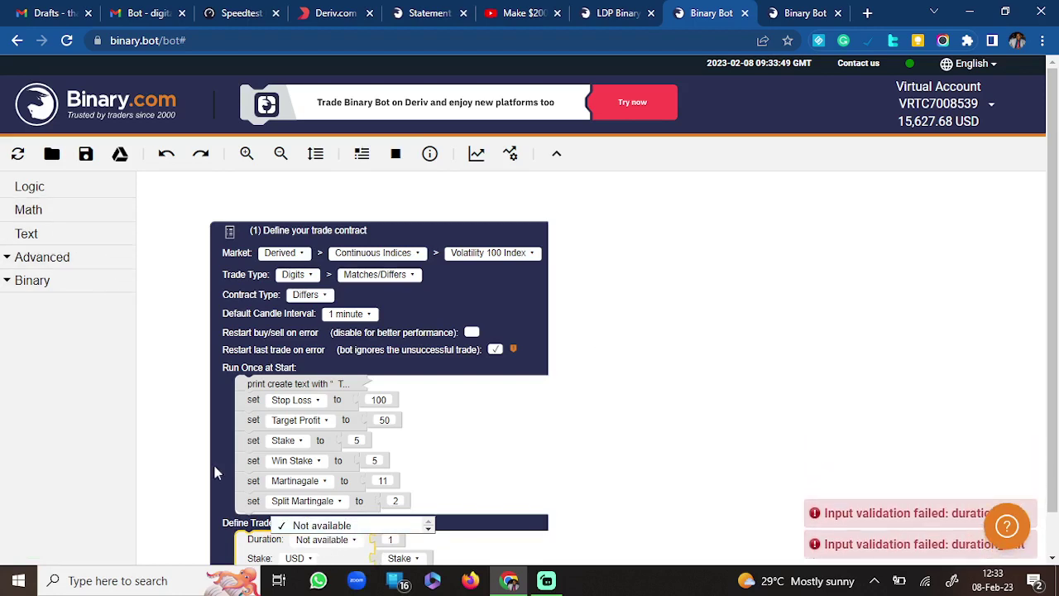
pyautogui.click(52, 156)
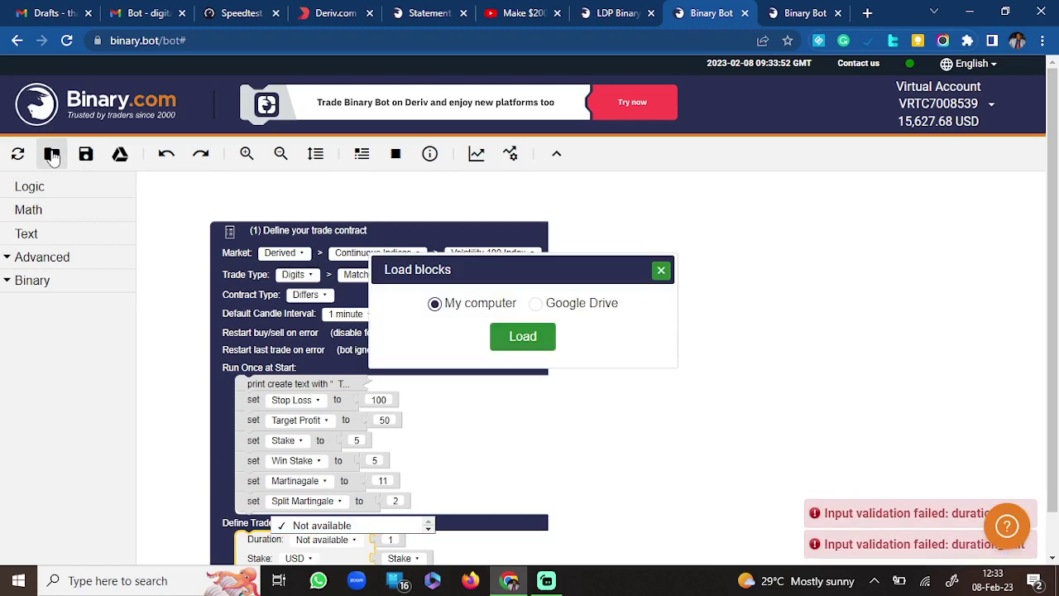
pyautogui.click(534, 339)
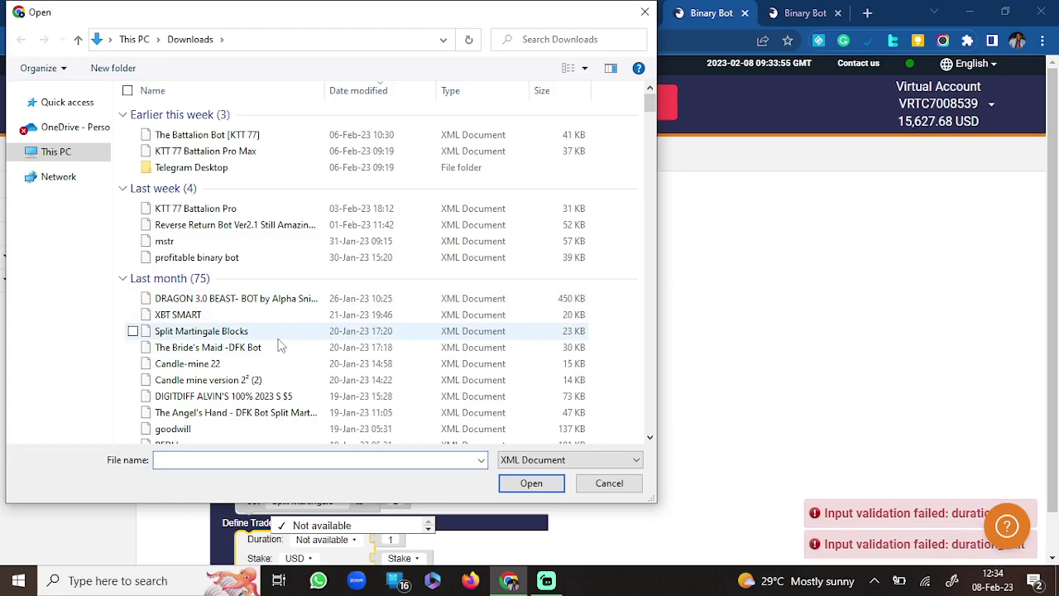
pyautogui.doubleClick(244, 351)
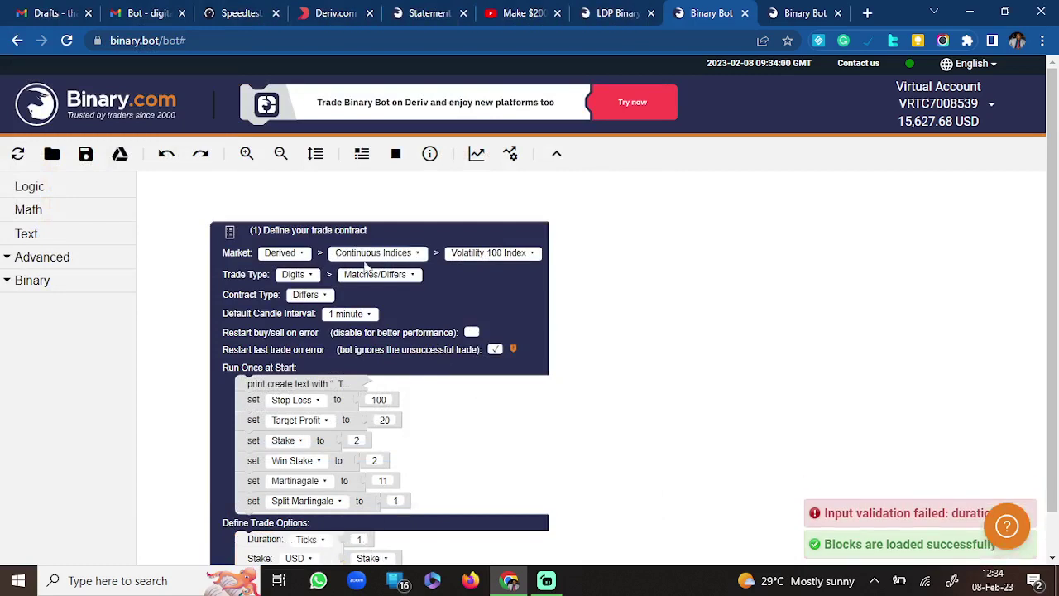
# Set Target Profit to 50, Stake and Win Stake to 5 and Split Martingale to 2, and run the bot.
pyautogui.click(394, 421)
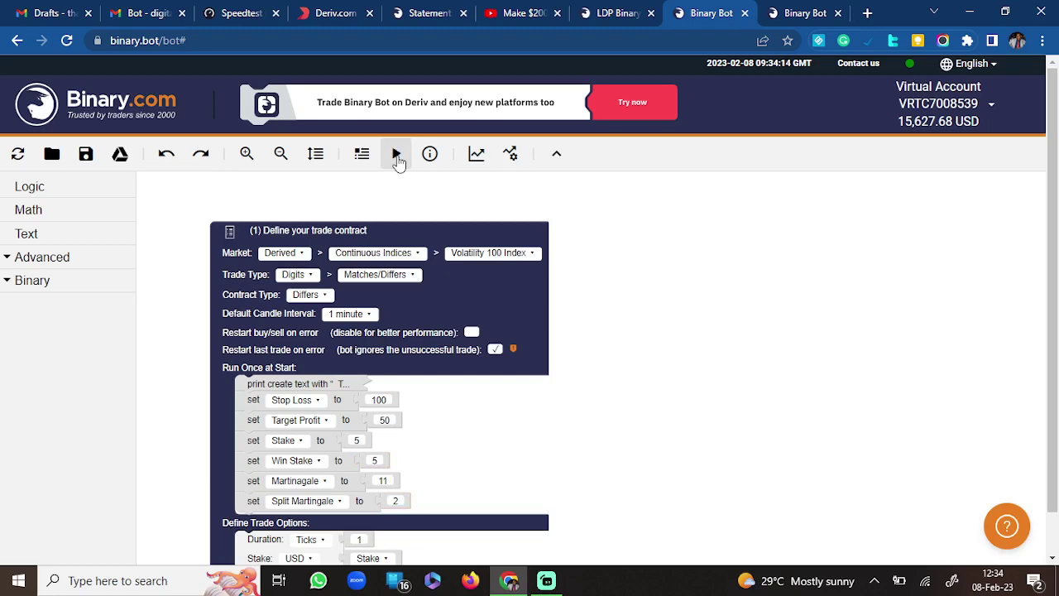
pyautogui.click(398, 159)
pyautogui.press('Return')
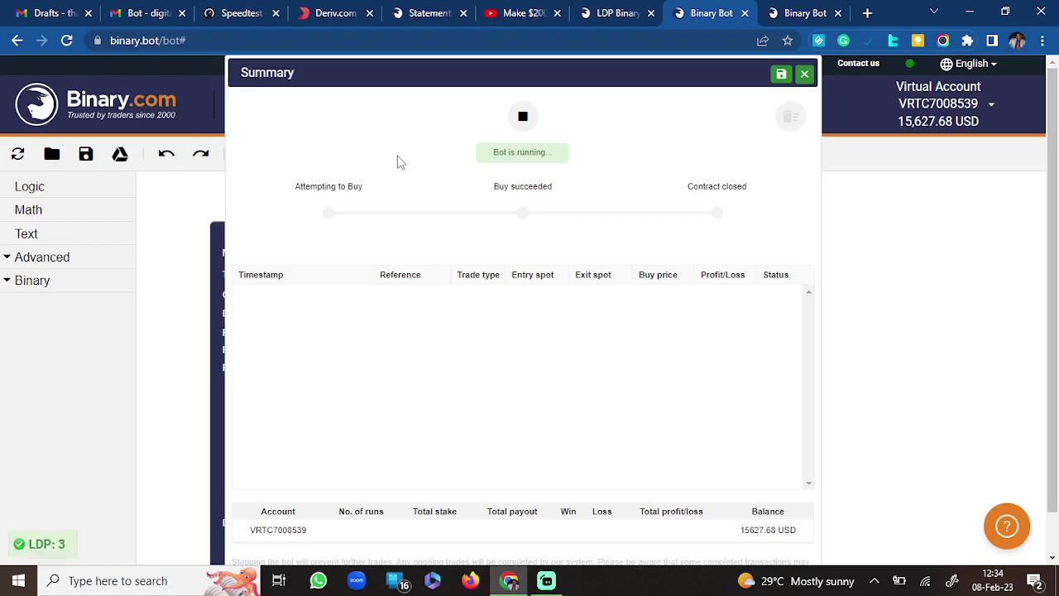
pyautogui.click(804, 75)
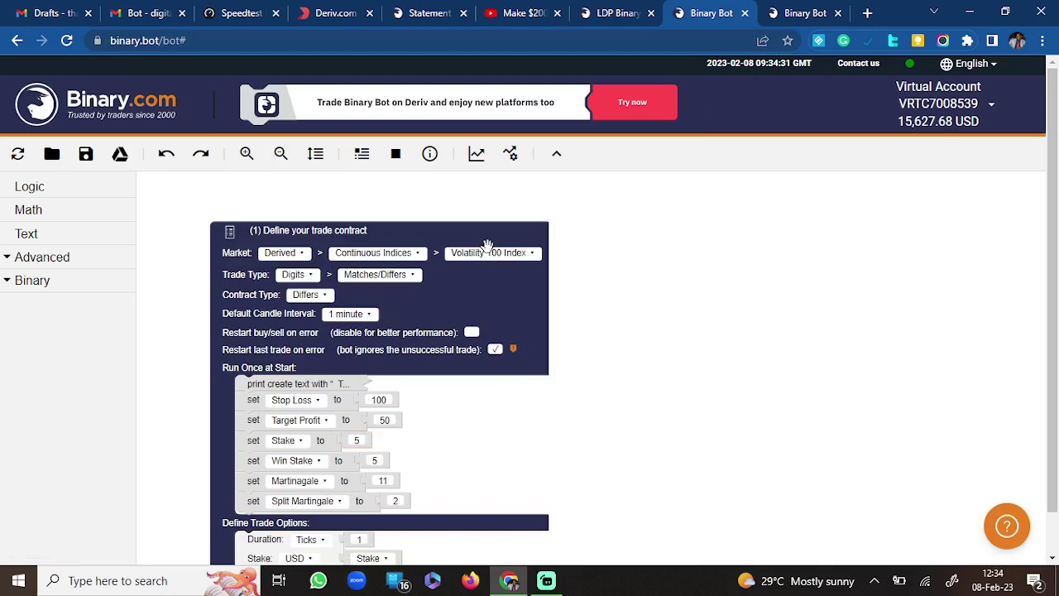
# Open the price chart and the trade summary and arrange the two windows side by side while the bot runs.
pyautogui.click(361, 154)
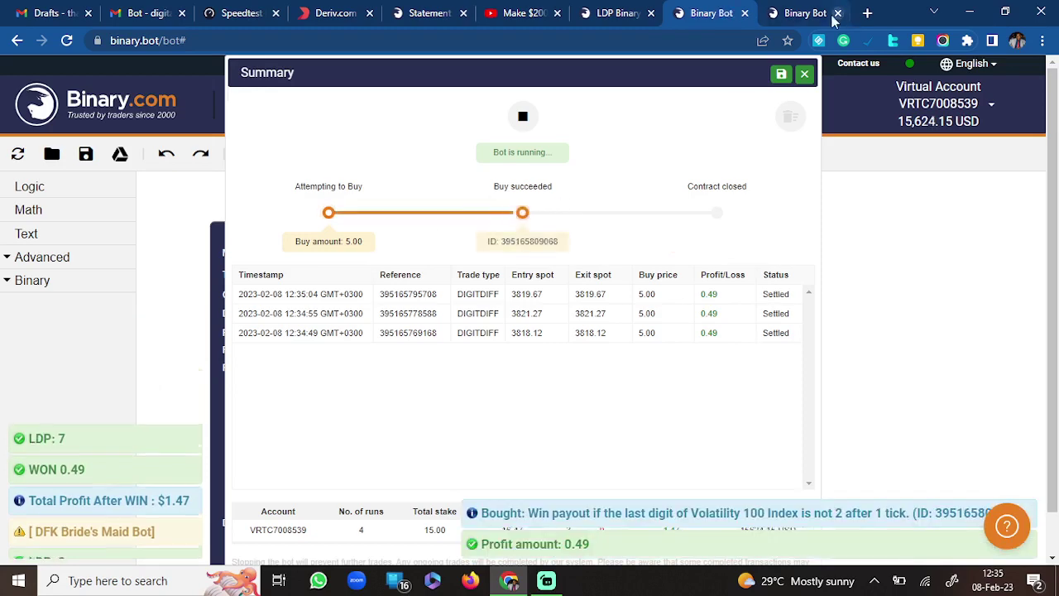
pyautogui.click(803, 73)
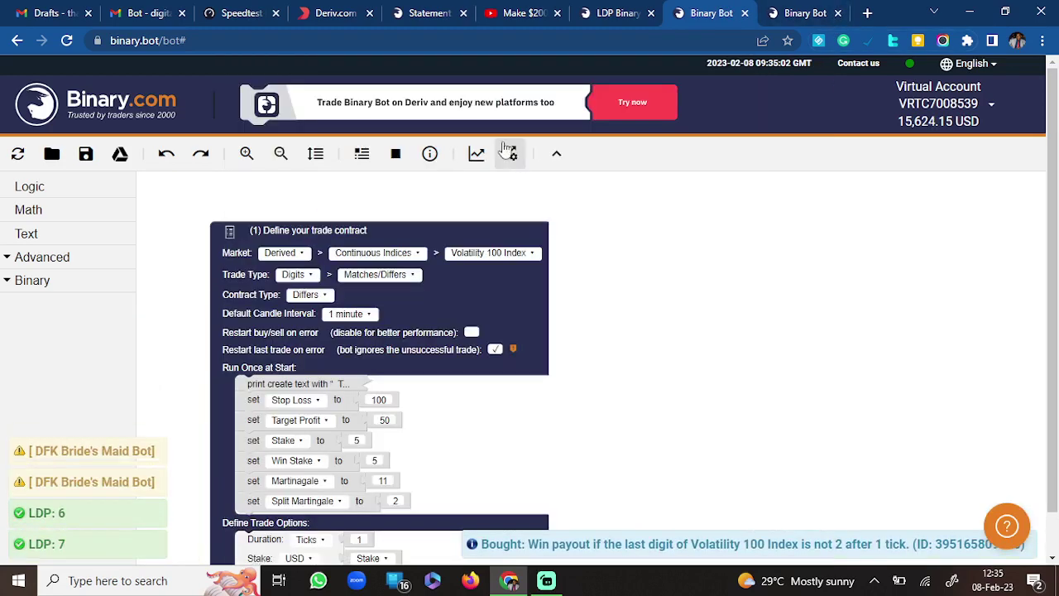
pyautogui.click(475, 158)
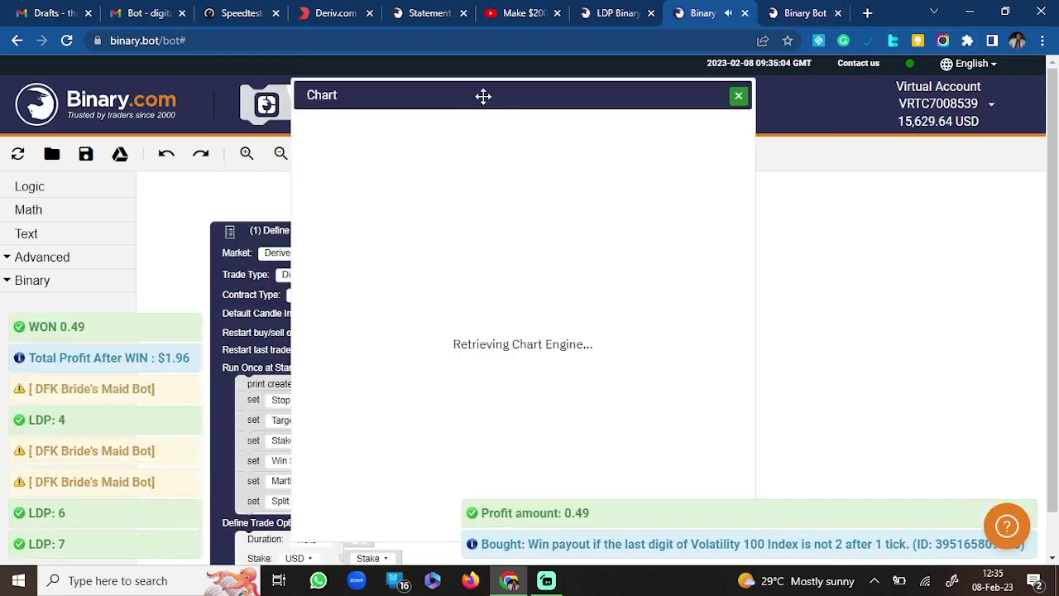
pyautogui.moveTo(483, 97); pyautogui.dragTo(810, 56)
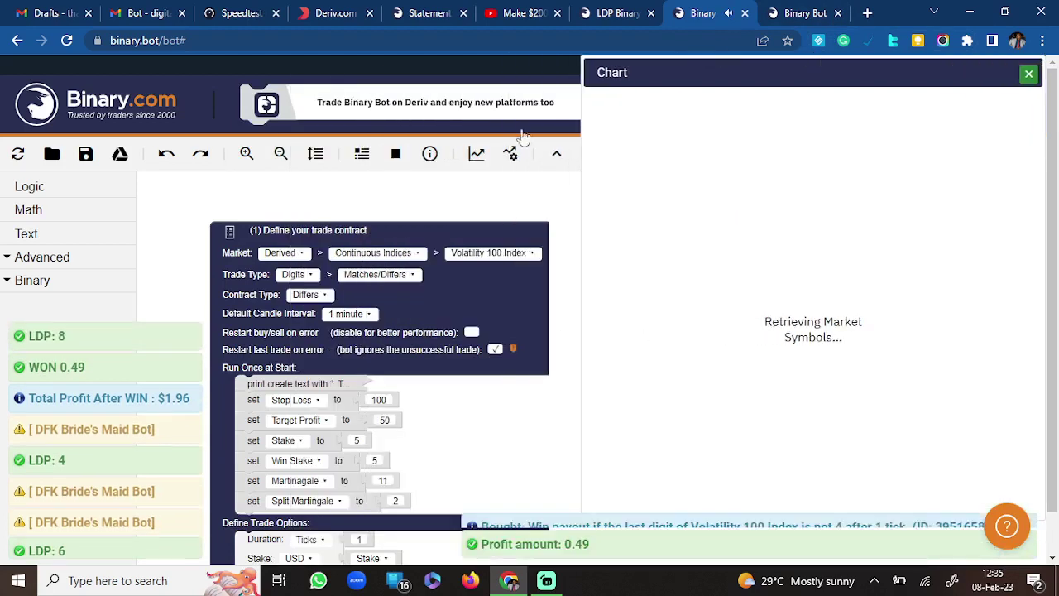
pyautogui.click(367, 161)
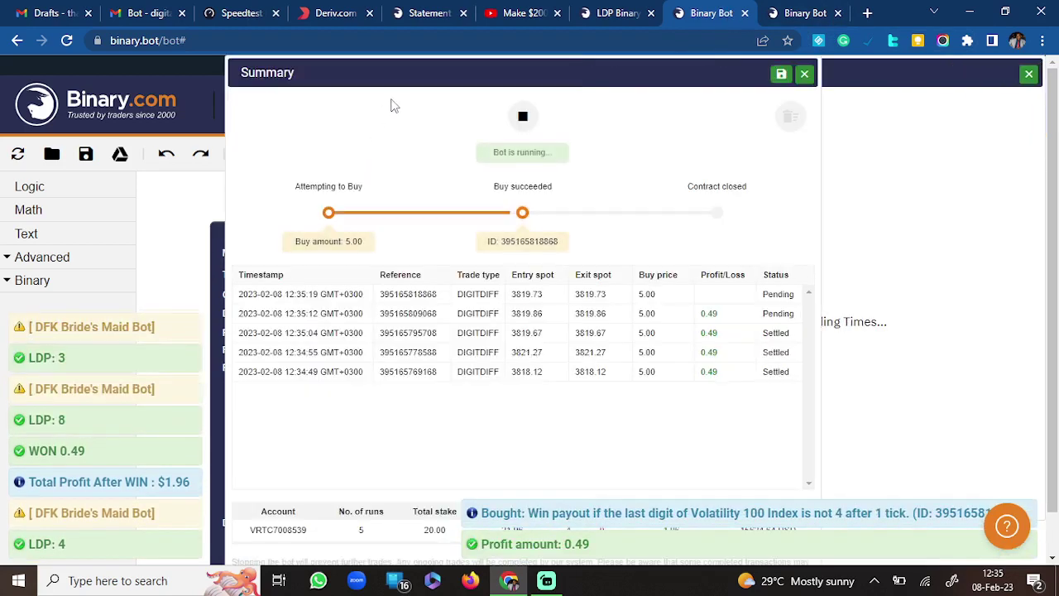
pyautogui.moveTo(402, 75); pyautogui.dragTo(266, 125)
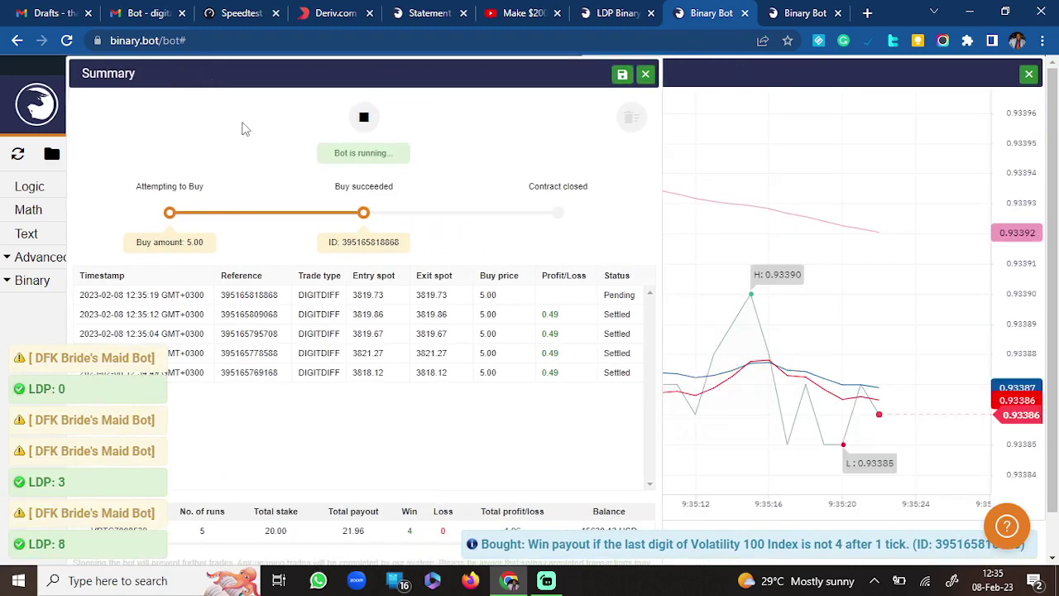